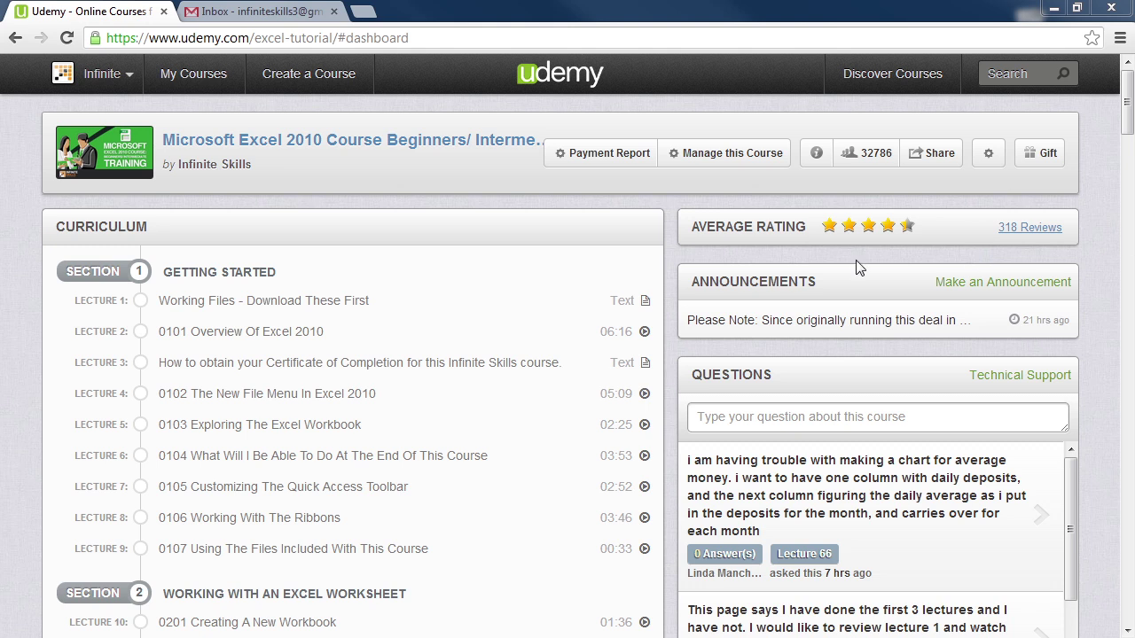
Open the lecture "Working Files - Download These First" and request the Excel 2010 working files by submitting the email address on the linked page
click(401, 302)
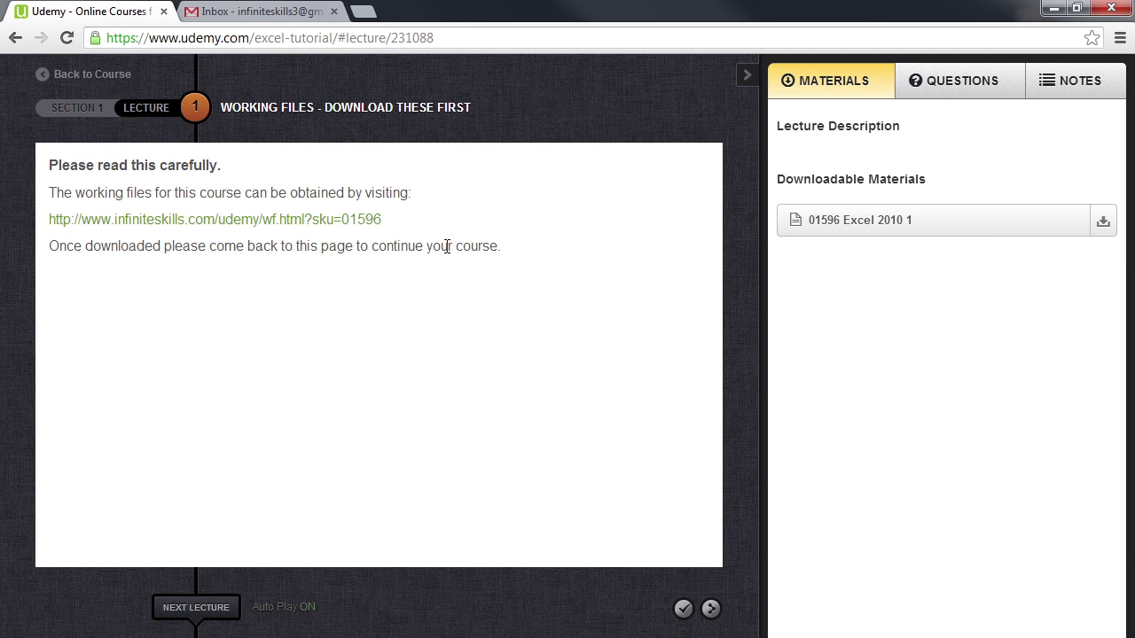
click(360, 222)
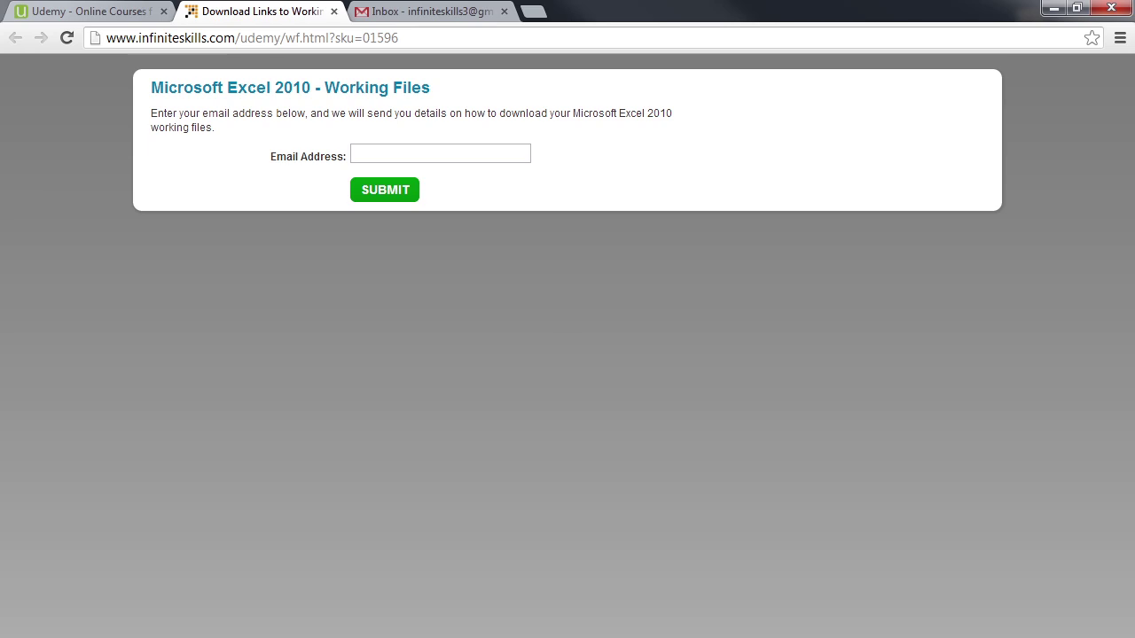
click(456, 150)
text(i)
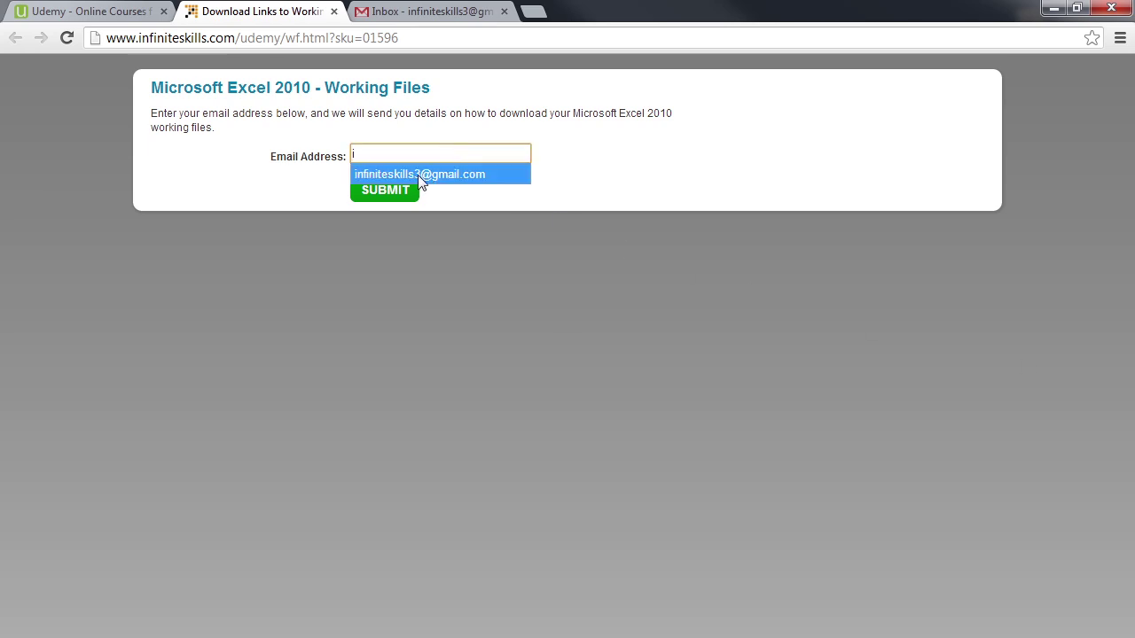
click(422, 176)
click(392, 190)
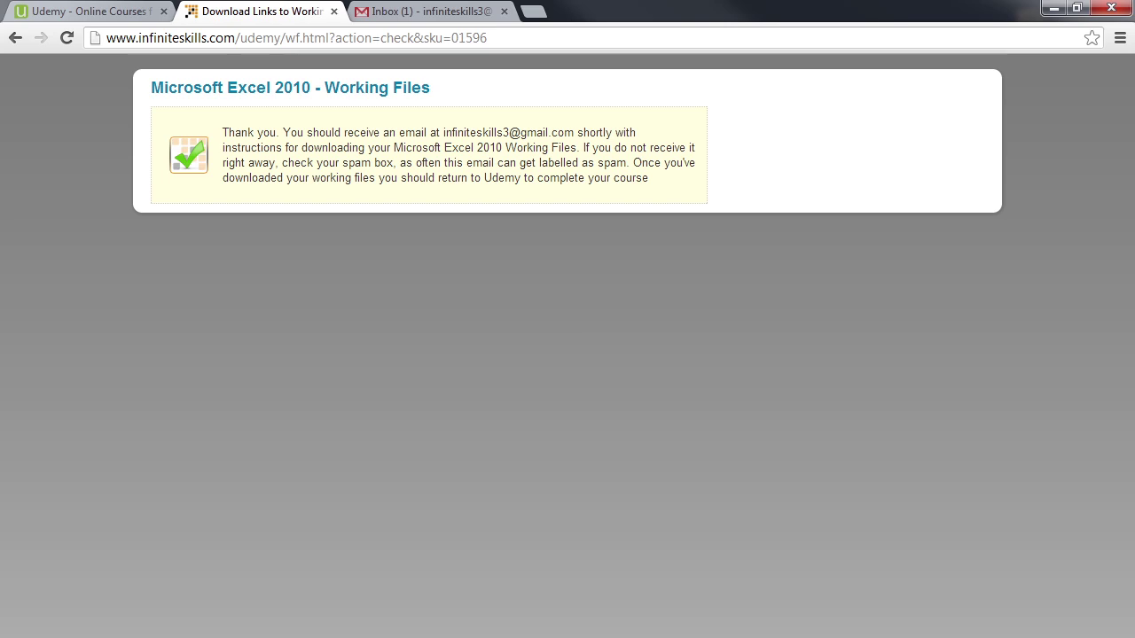
Open the "Your InfiniteSkills Working File Access Key" message in the Gmail inbox and copy the Excel 2010 access key
click(387, 13)
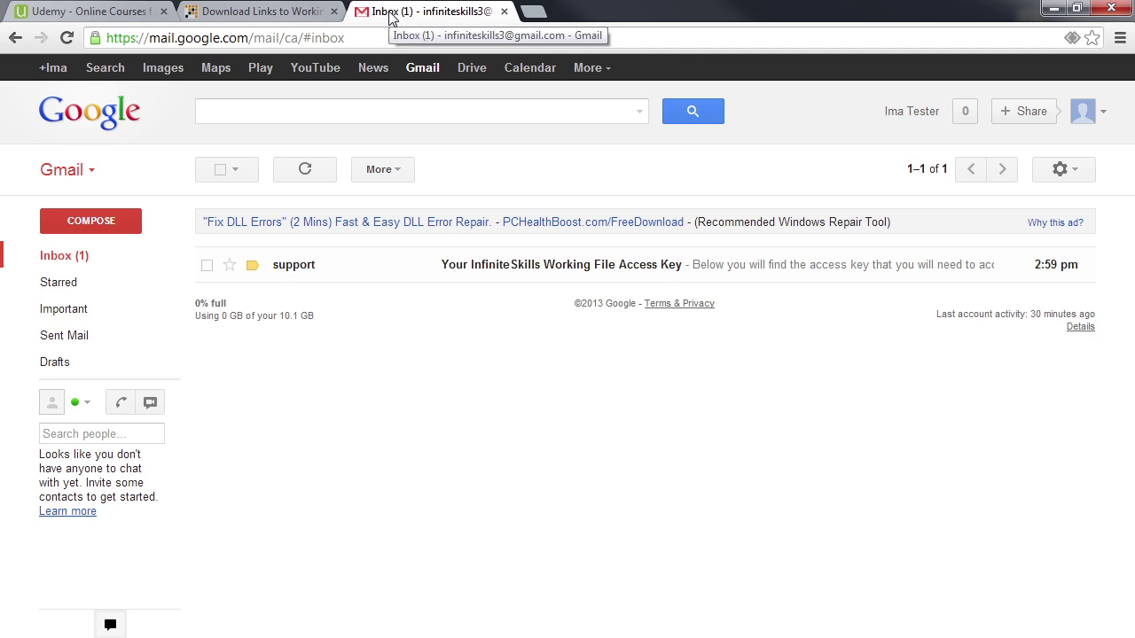
click(519, 269)
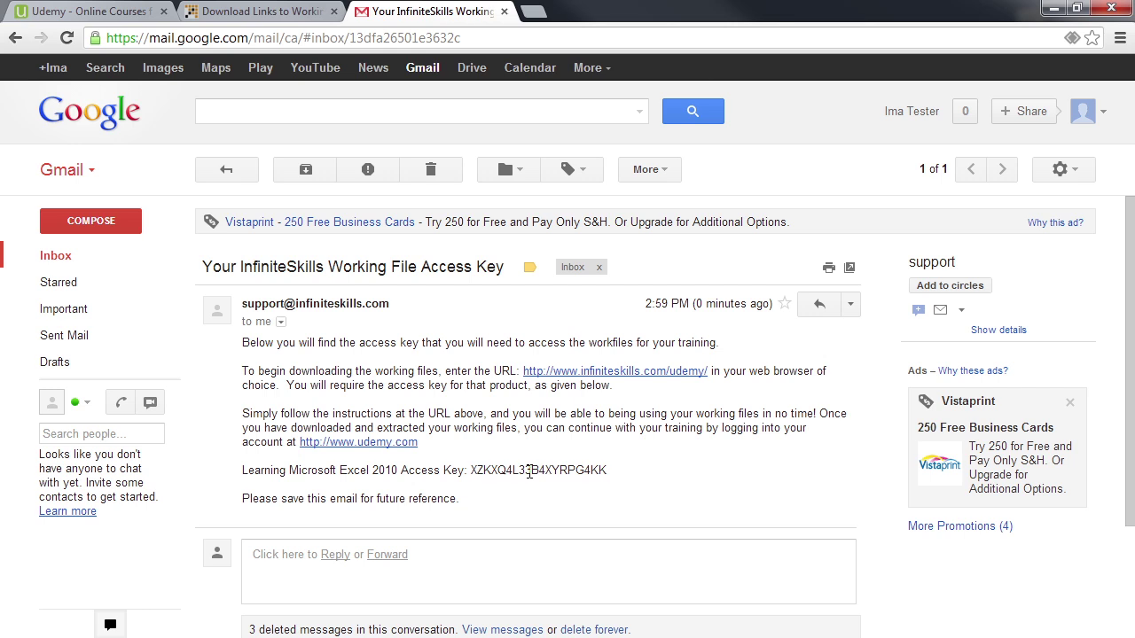
double_click(529, 471)
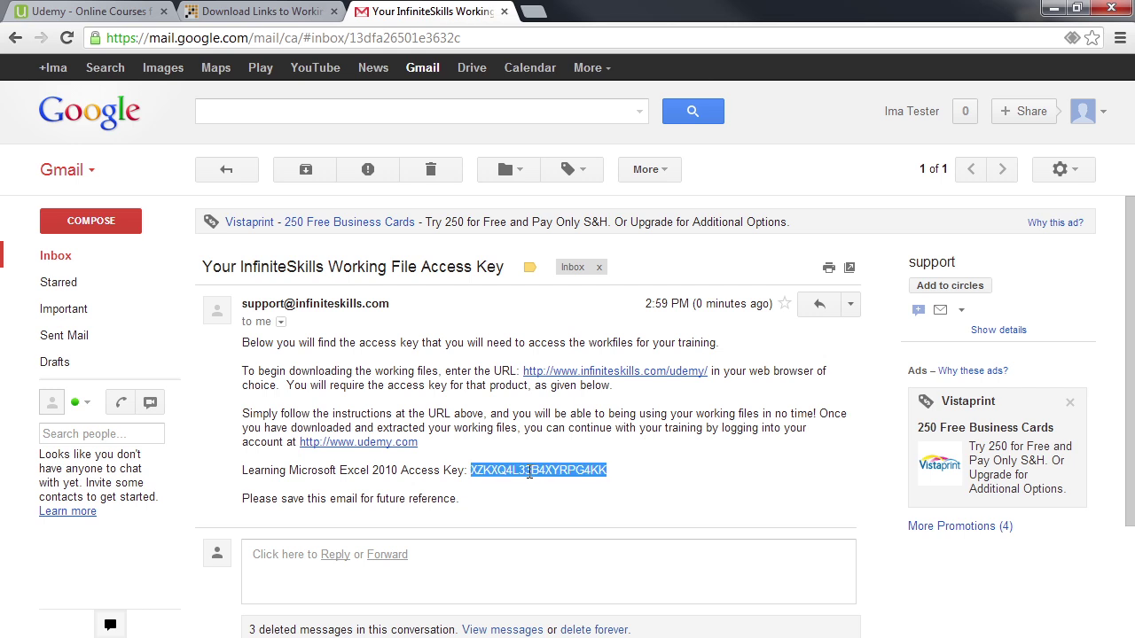
right_click(529, 471)
click(557, 490)
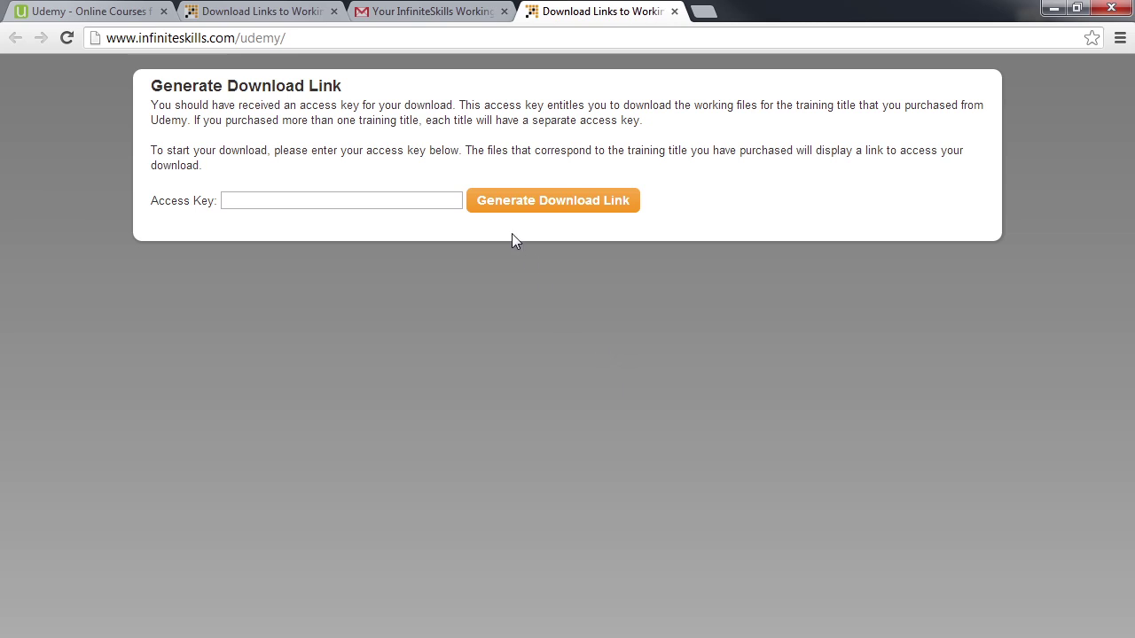
Paste the copied access key into the Access Key field and generate the download link
right_click(423, 199)
click(477, 335)
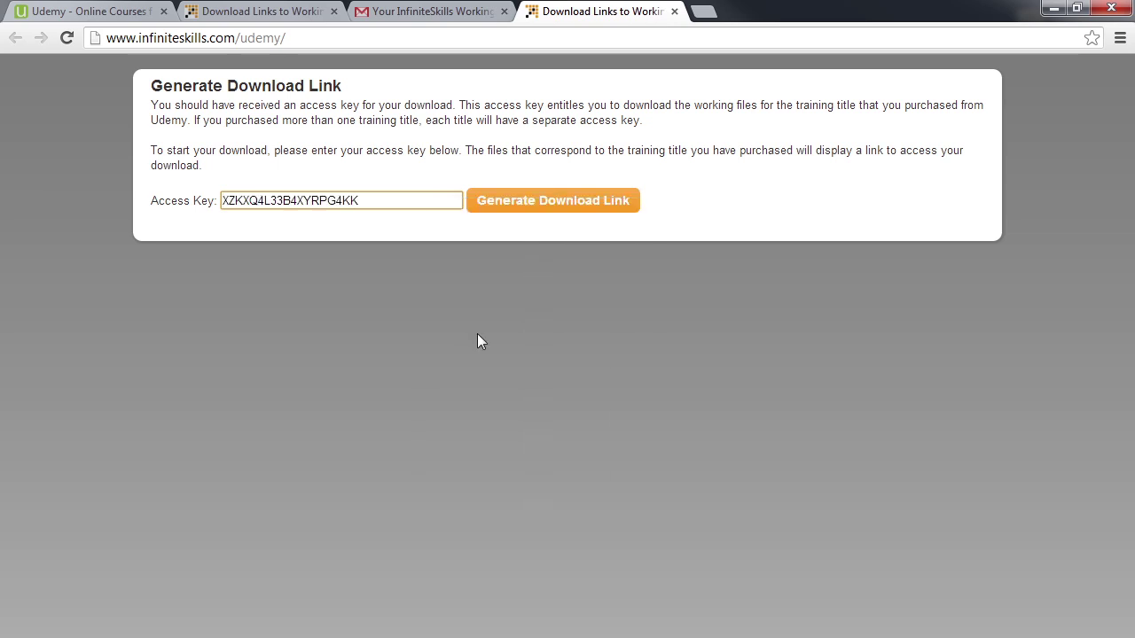
click(575, 203)
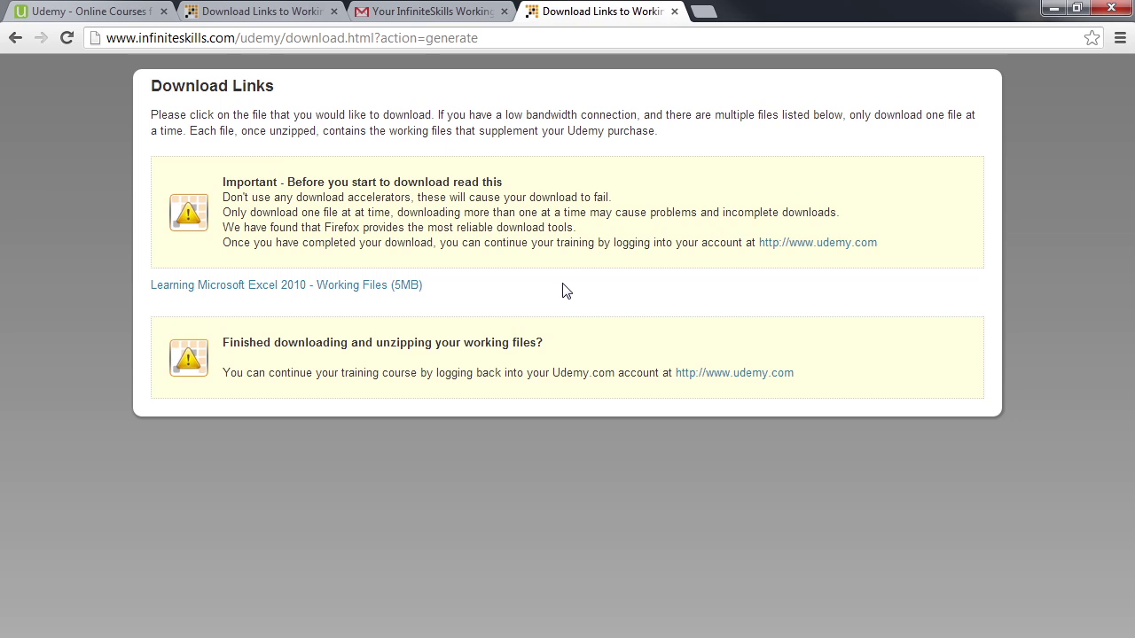
Download the Learning Microsoft Excel 2010 working files and open the downloaded zip archive
click(372, 285)
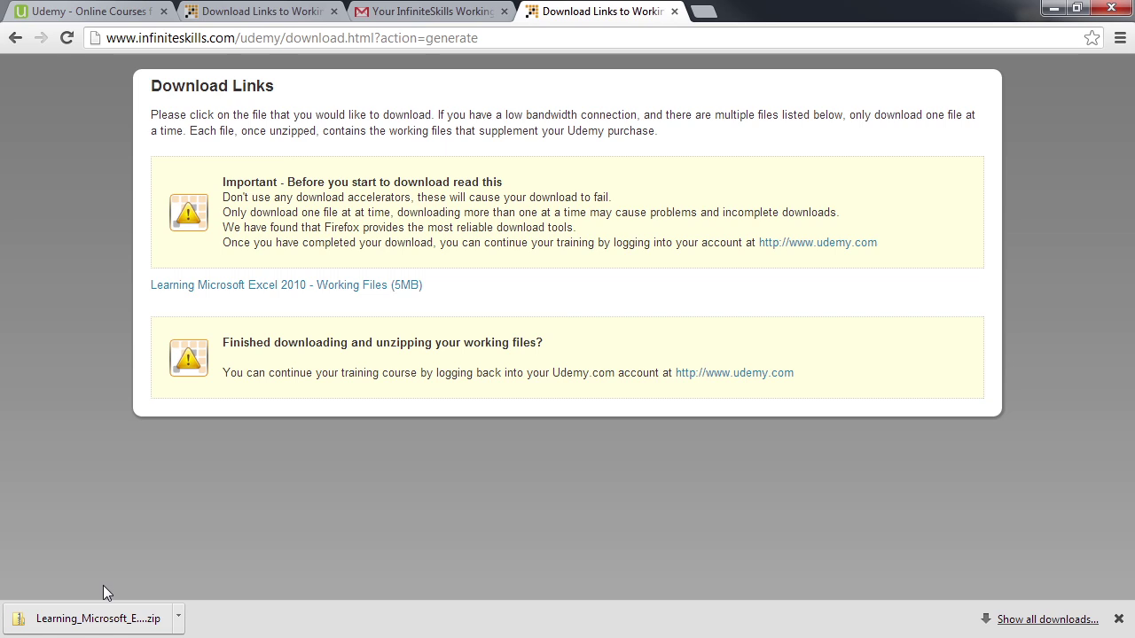
click(102, 621)
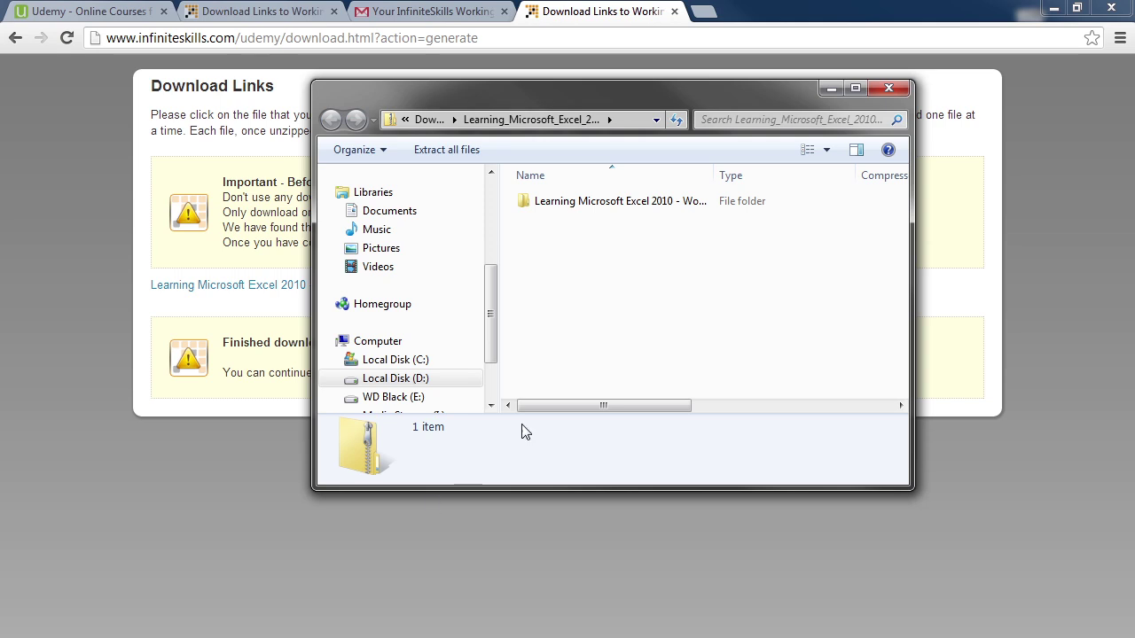
View the browser's download list, show the working files zip in its folder, and close that folder window
click(1119, 38)
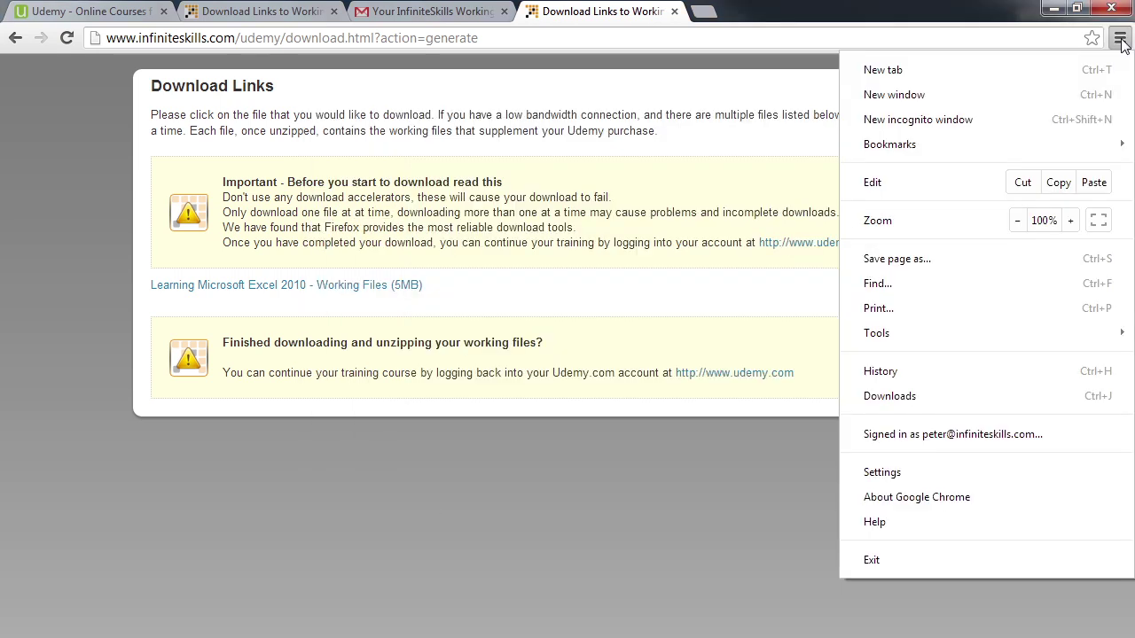
click(966, 399)
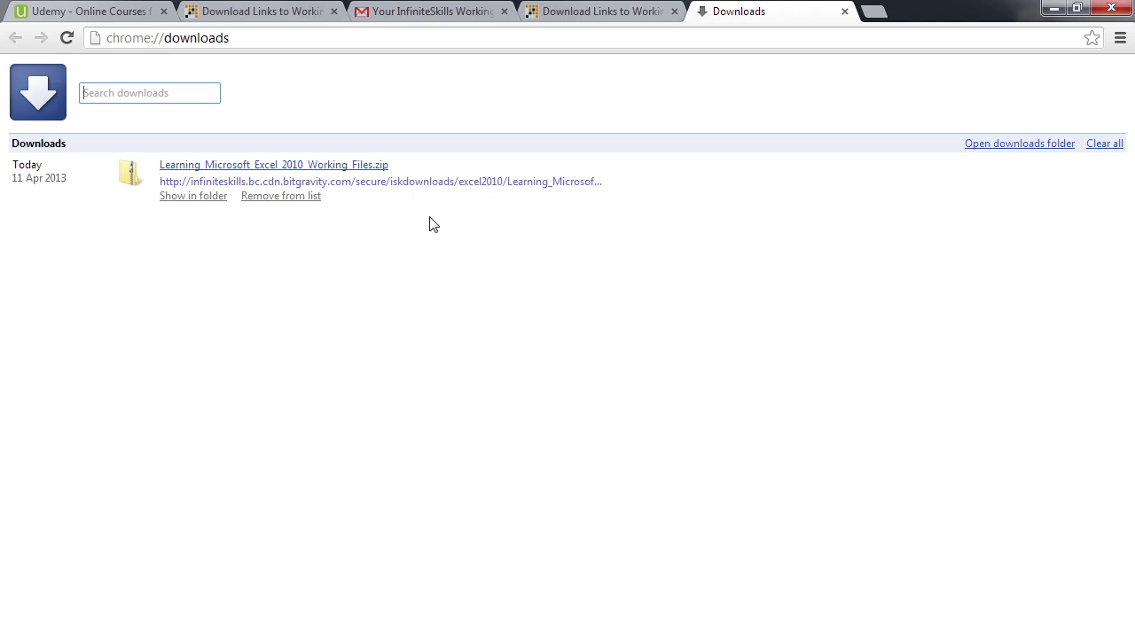
click(198, 197)
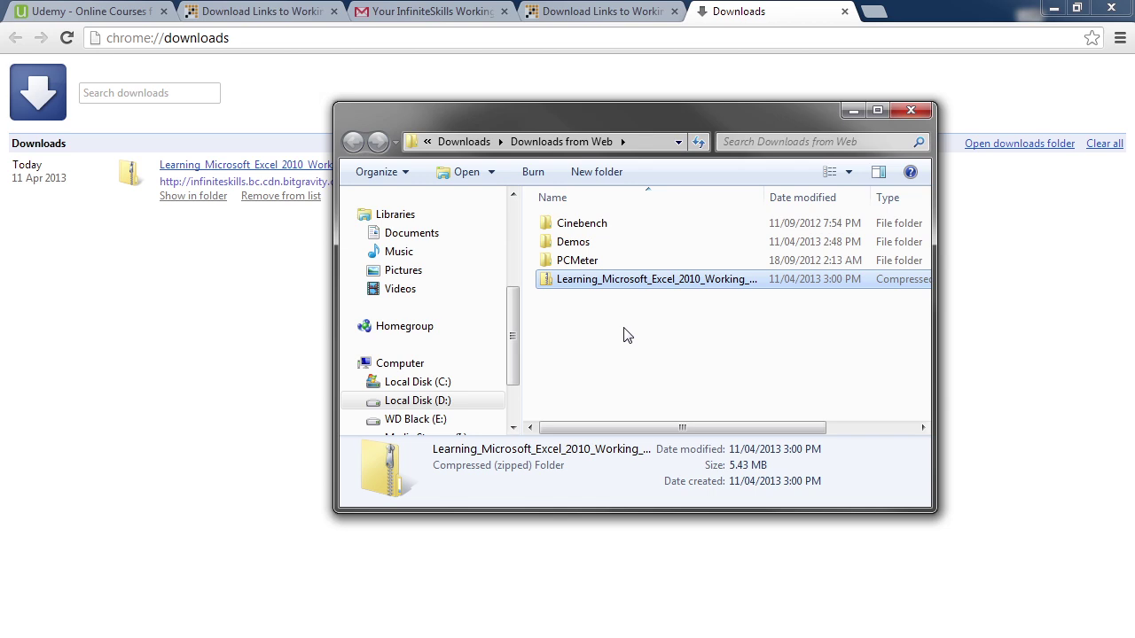
click(910, 110)
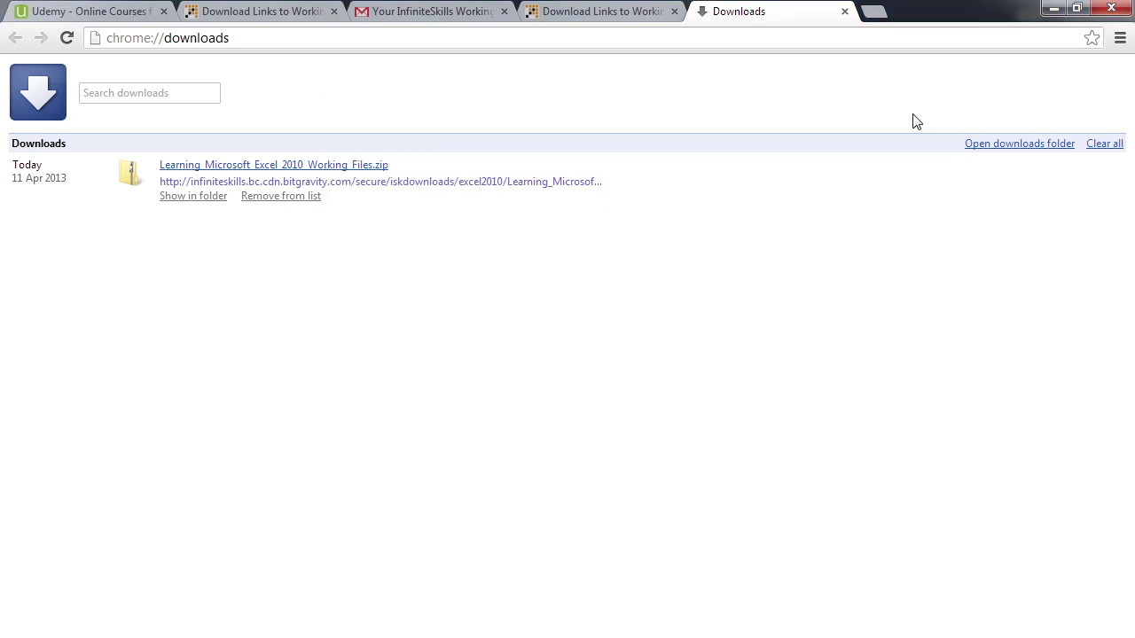
Minimize the browser and copy the Learning Microsoft Excel 2010 working files folder out of the open zip archive onto the desktop
click(1056, 9)
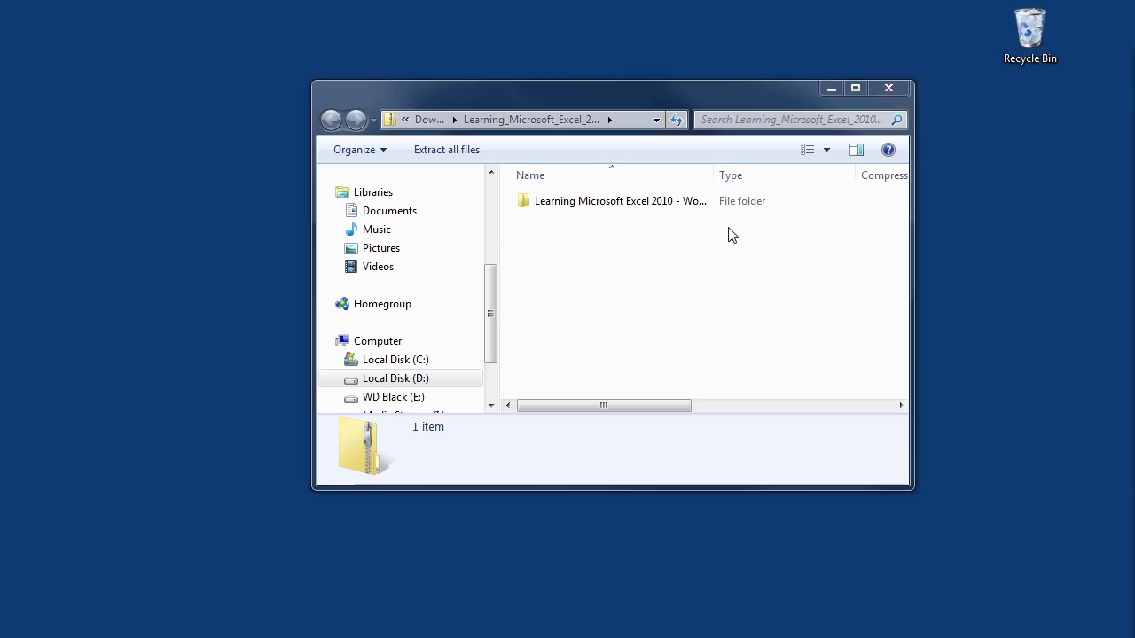
click(614, 208)
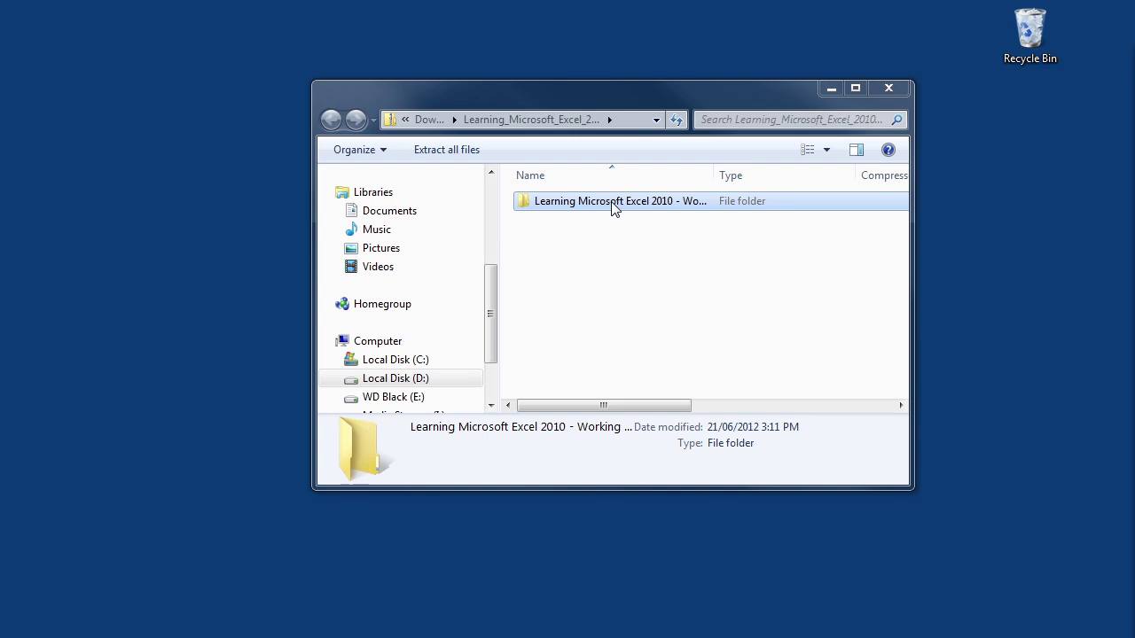
drag(614, 206, 1033, 248)
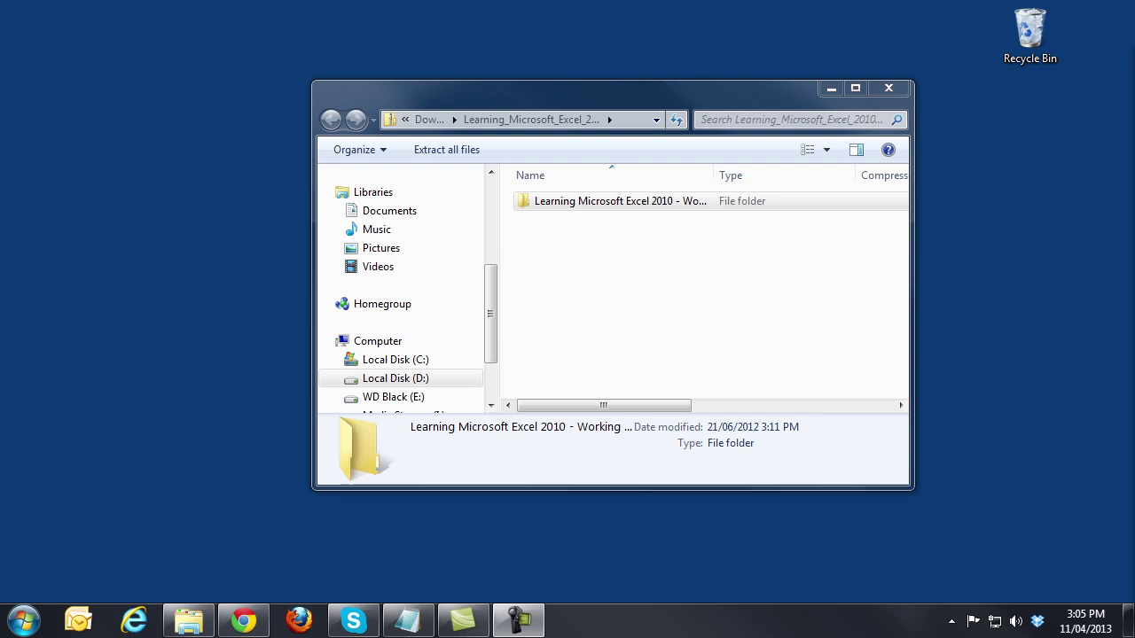
Switch to Chrome to show the 7-Zip website, and launch the installed 7-Zip File Manager
click(244, 620)
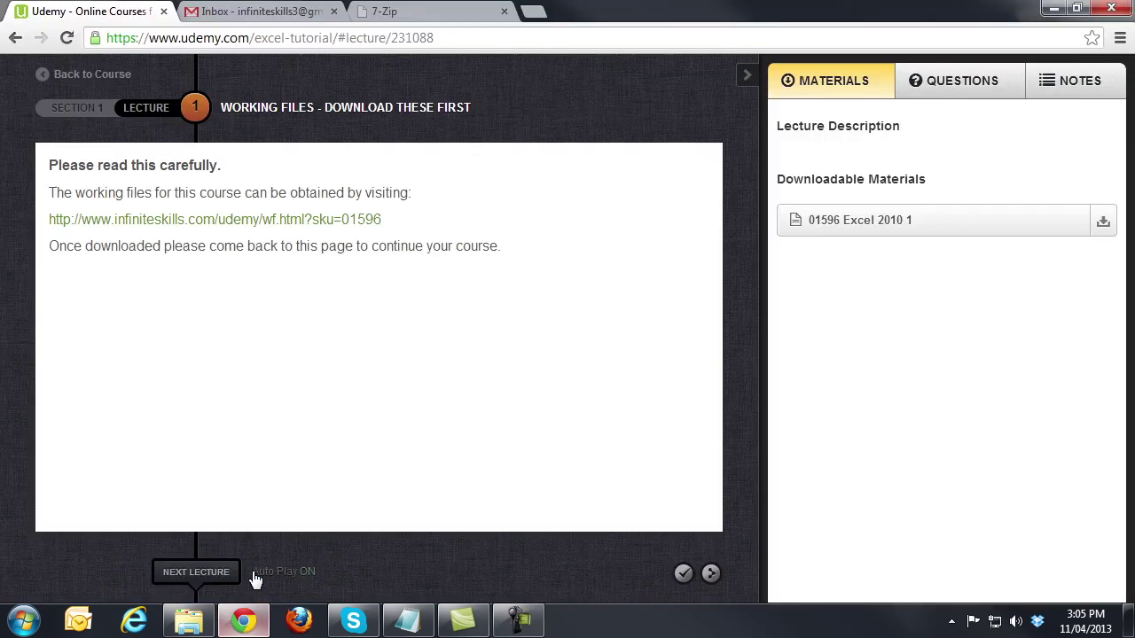
click(425, 12)
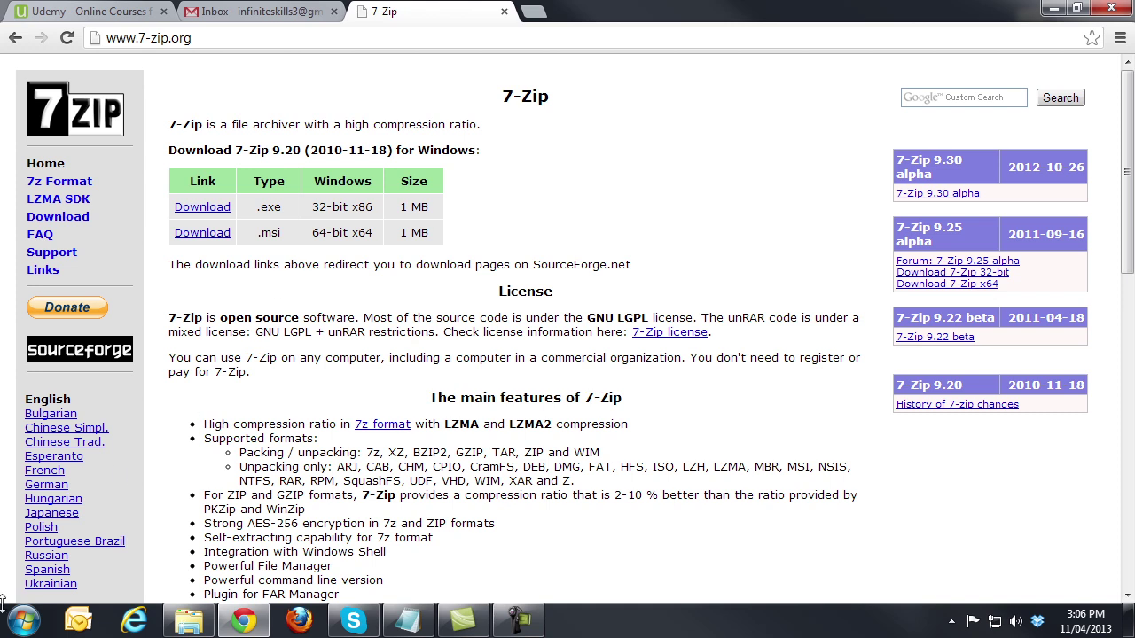
click(24, 620)
click(90, 542)
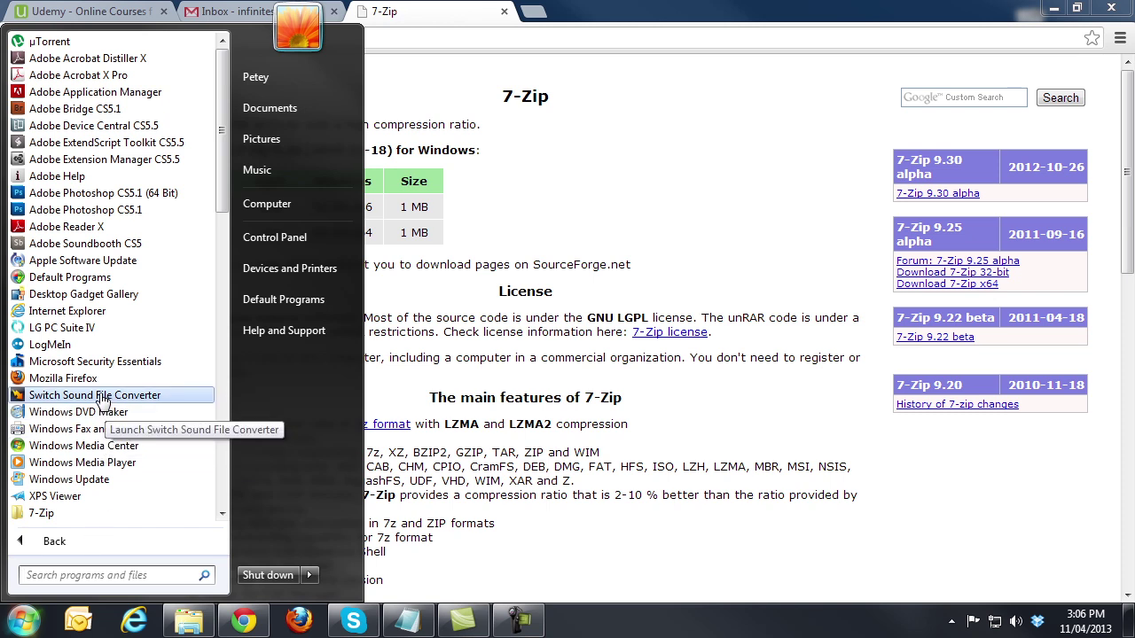
click(72, 514)
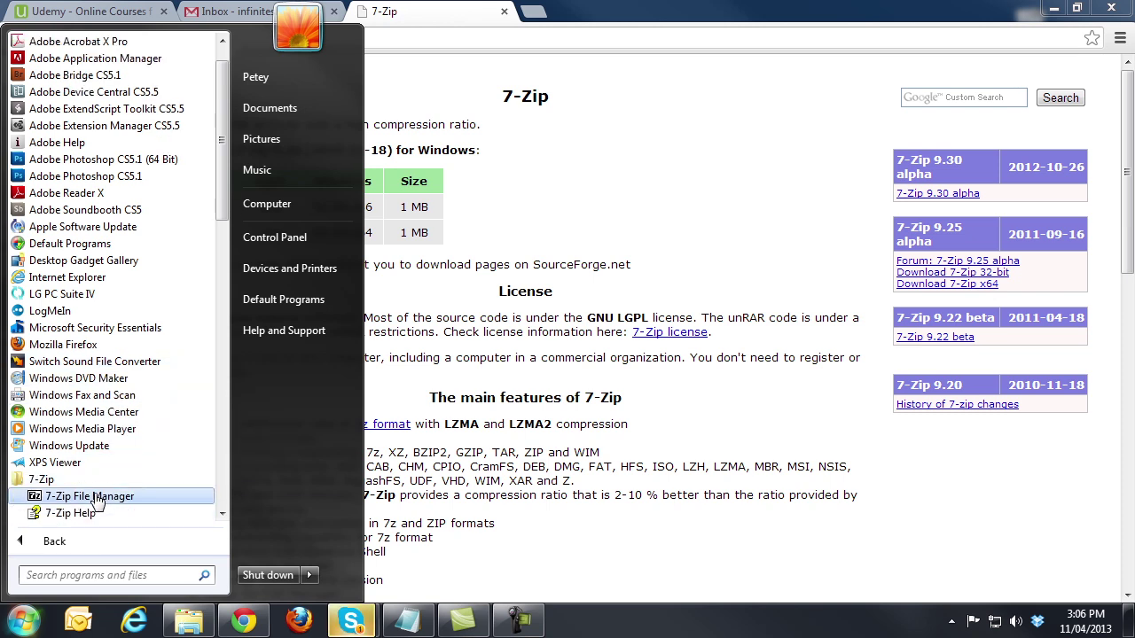
click(88, 497)
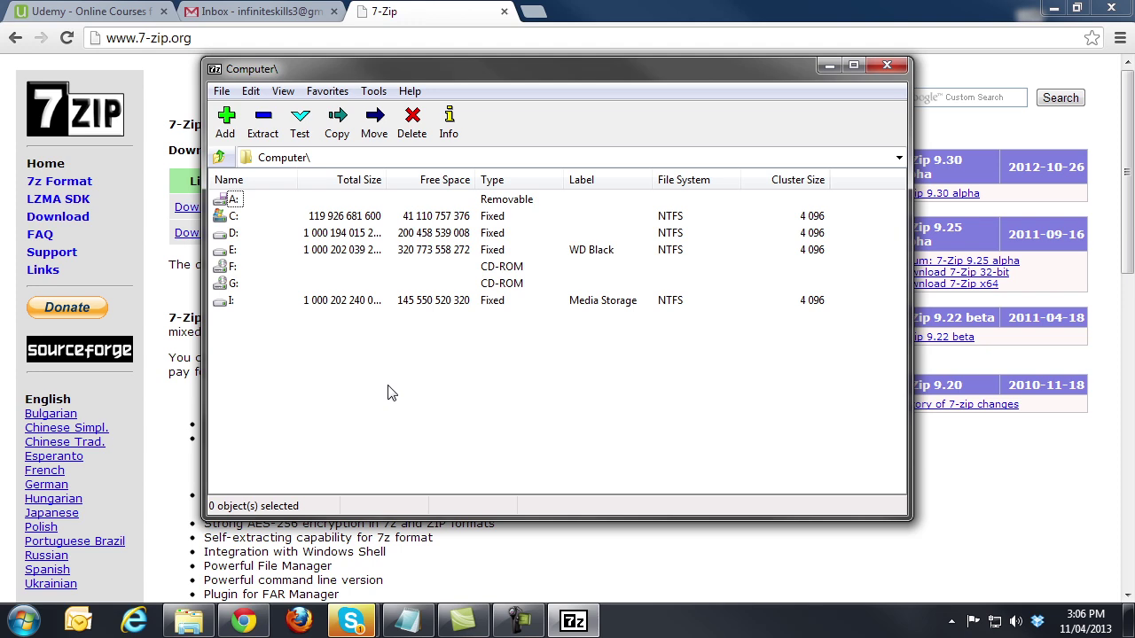
Show the downloaded working files zip in its folder from the browser's download list and copy the folder path D:\Downloads\Downloads from Web
click(1126, 44)
click(1120, 39)
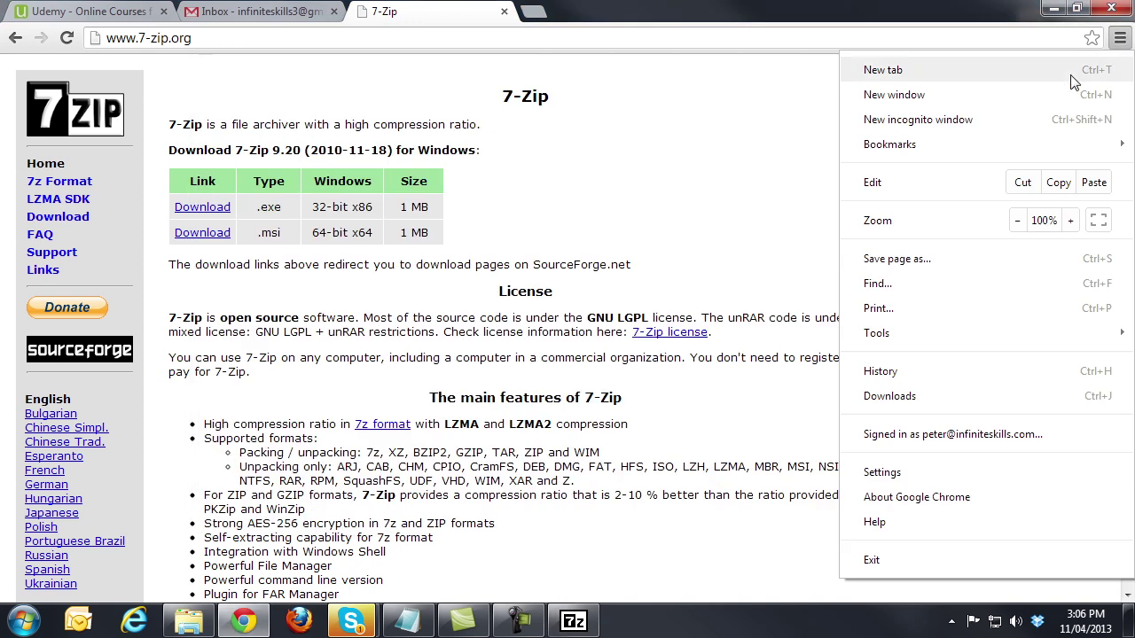
click(931, 401)
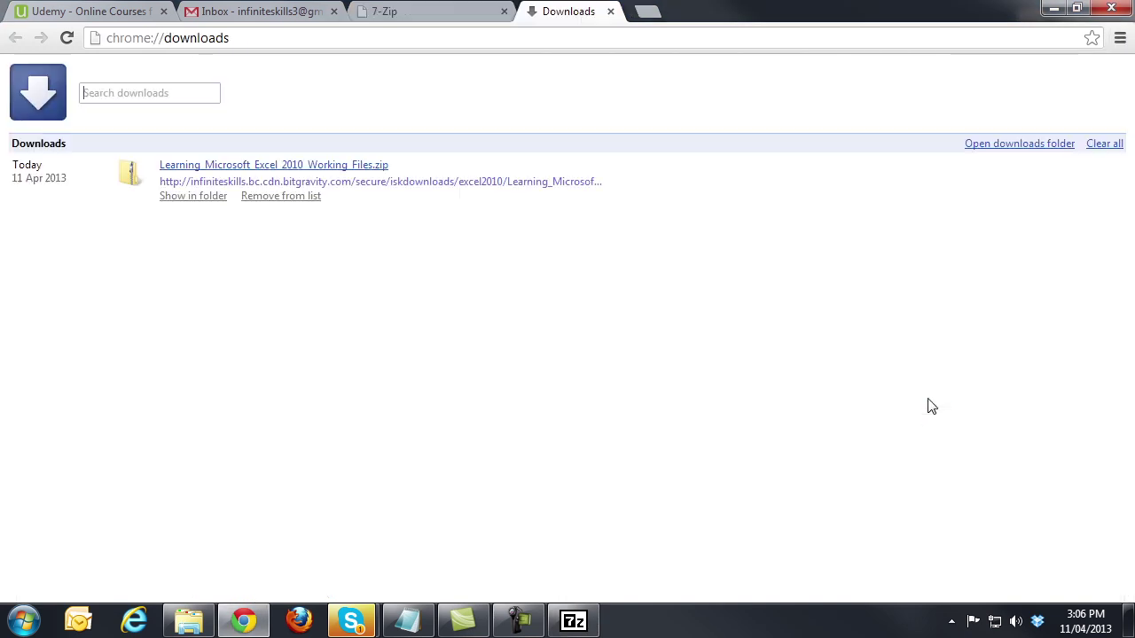
click(193, 199)
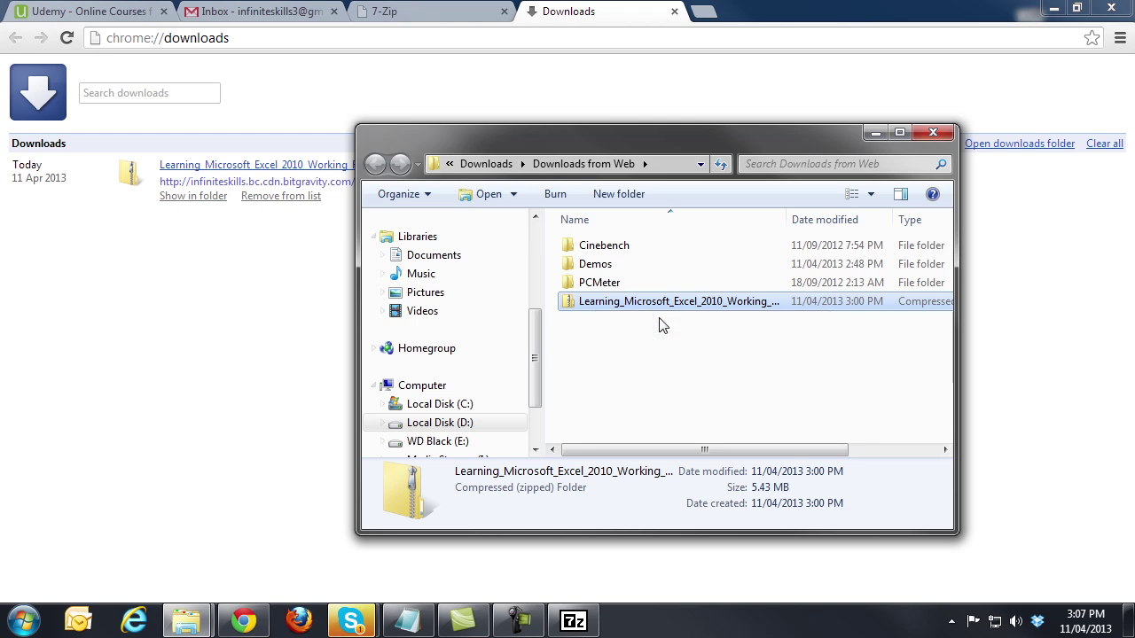
click(672, 166)
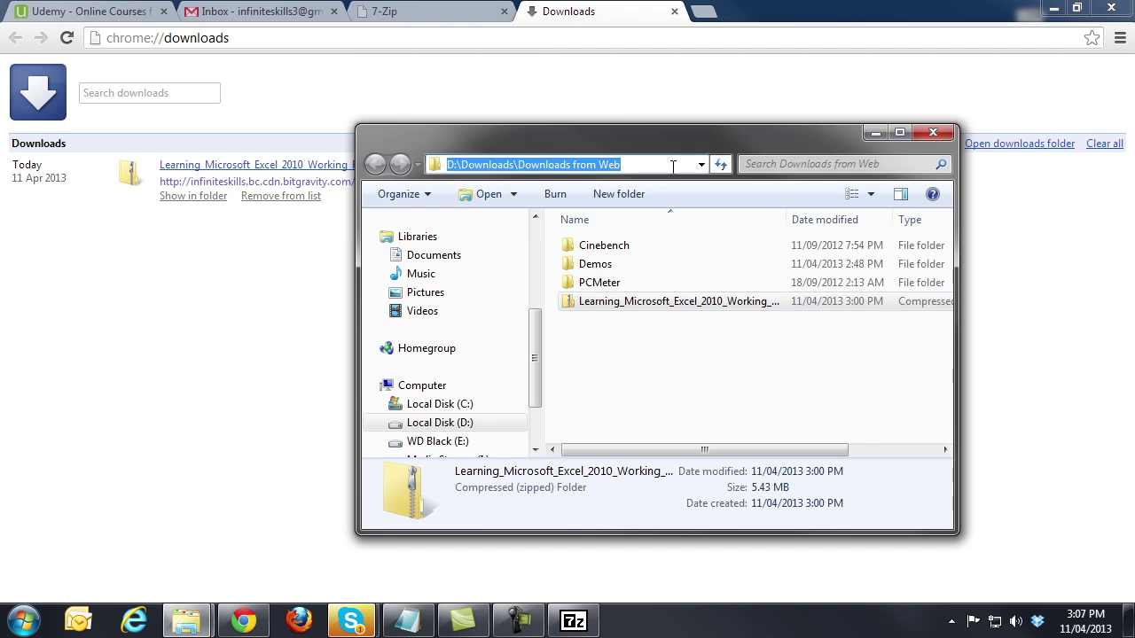
right_click(563, 163)
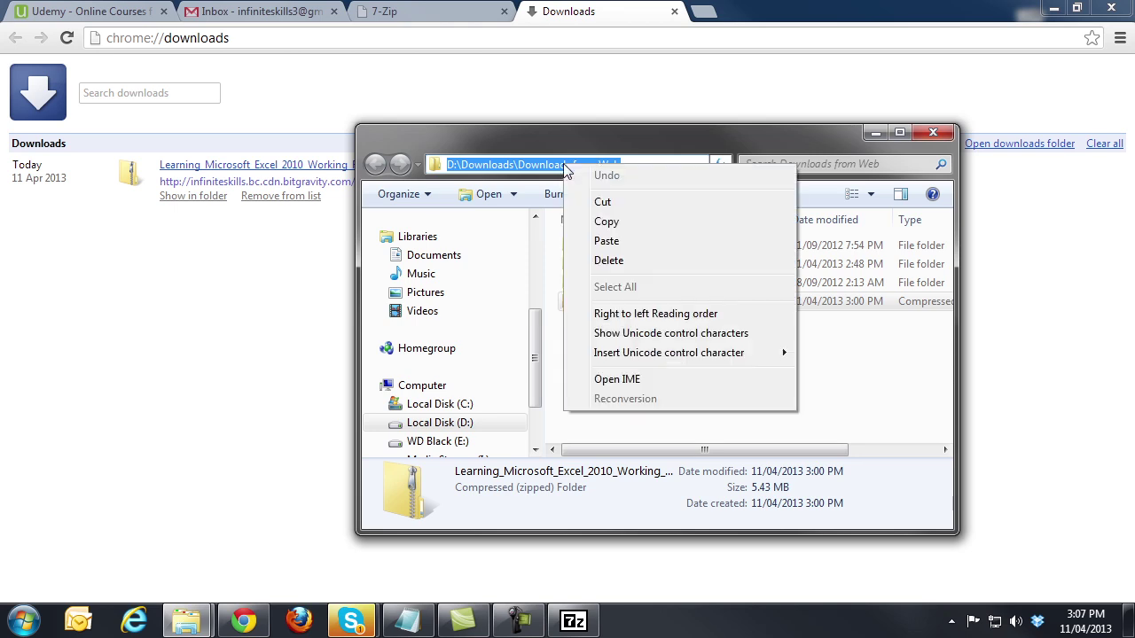
click(608, 221)
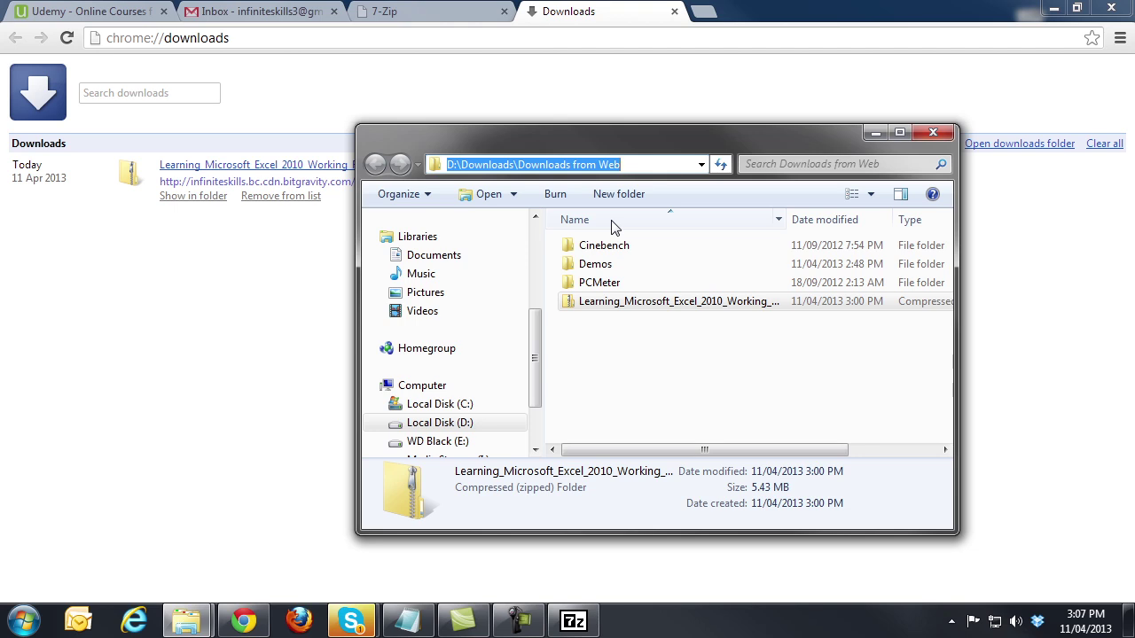
Switch to 7-Zip File Manager and go to the copied path D:\Downloads\Downloads from Web
click(578, 621)
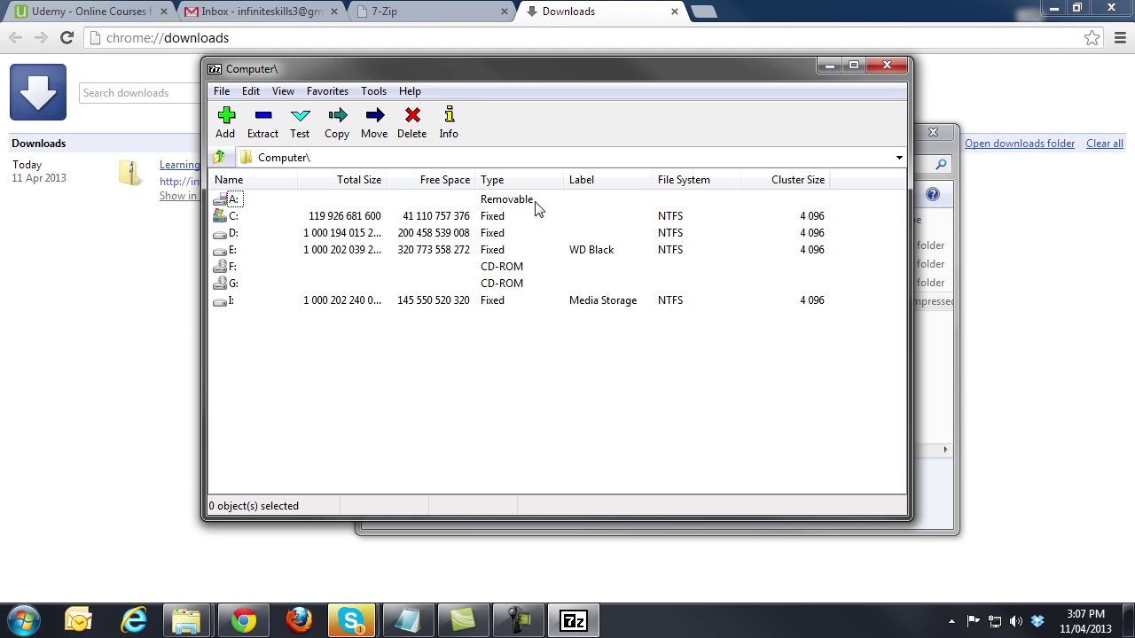
click(471, 157)
right_click(474, 160)
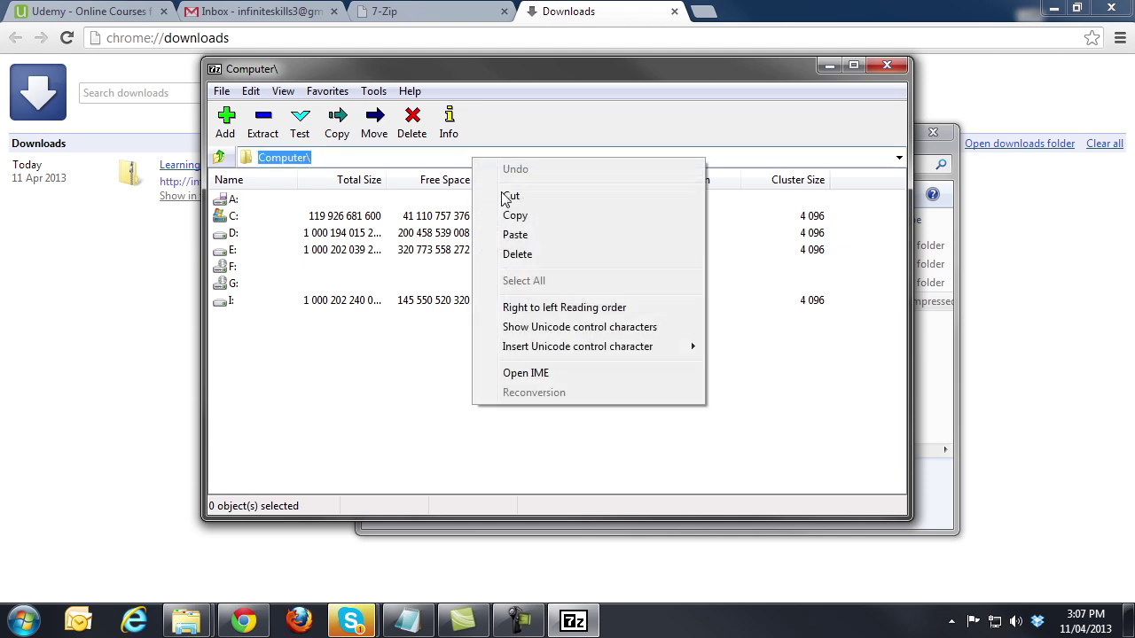
click(516, 234)
key(Return)
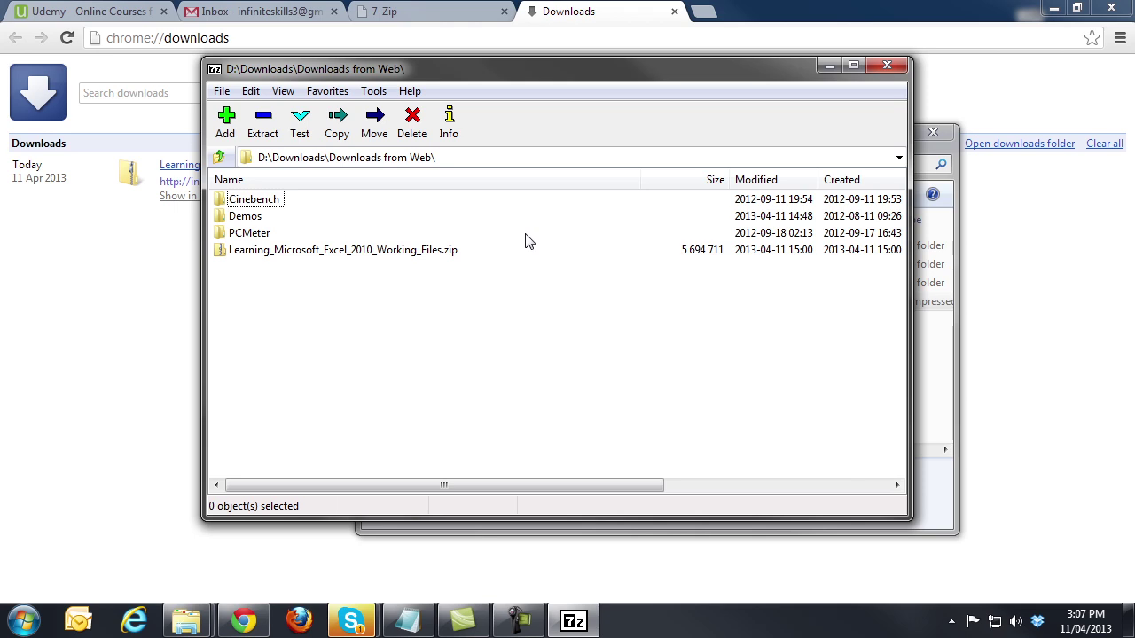
Open Learning_Microsoft_Excel_2010_Working_Files.zip in 7-Zip, close the browser, and extract the Learning Microsoft Excel 2010 - Working Files folder to the desktop
double_click(383, 251)
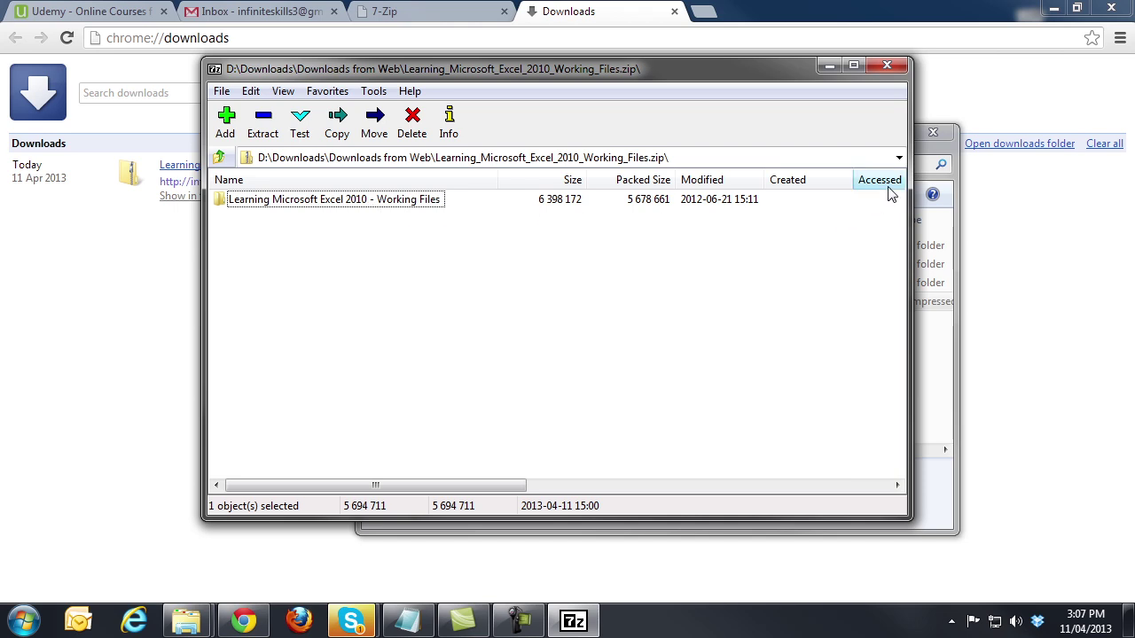
click(1112, 9)
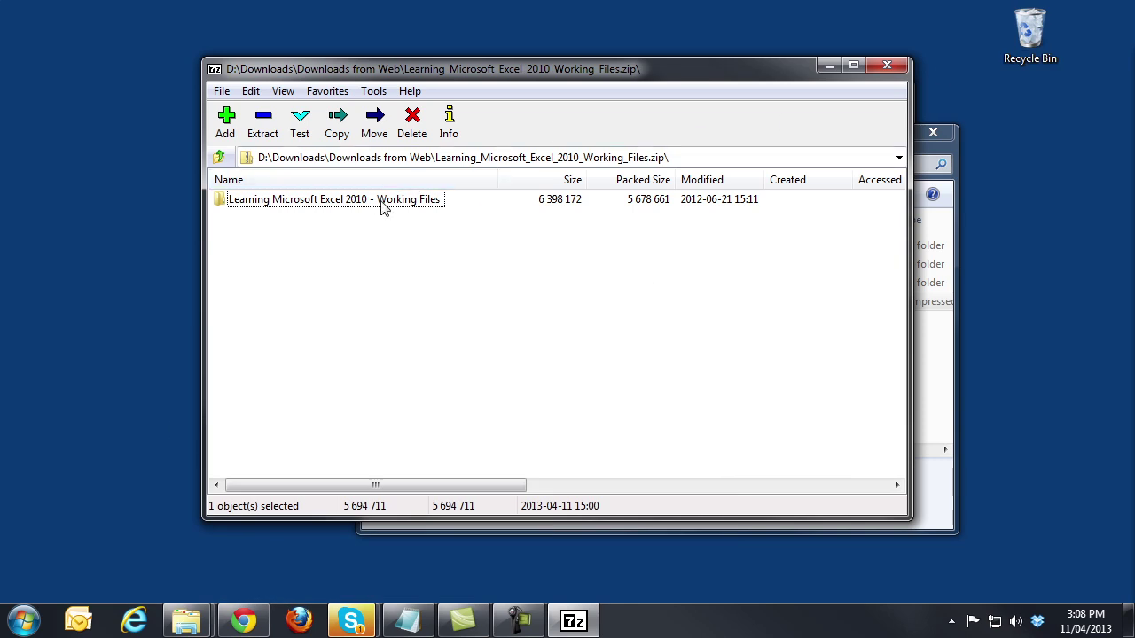
drag(383, 205, 1066, 291)
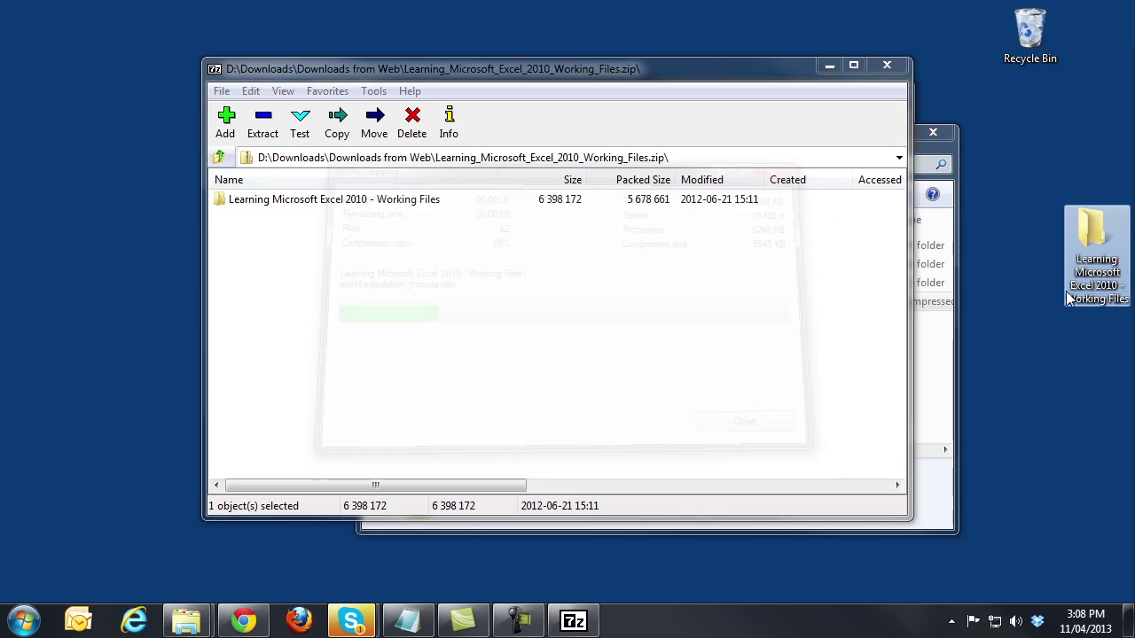